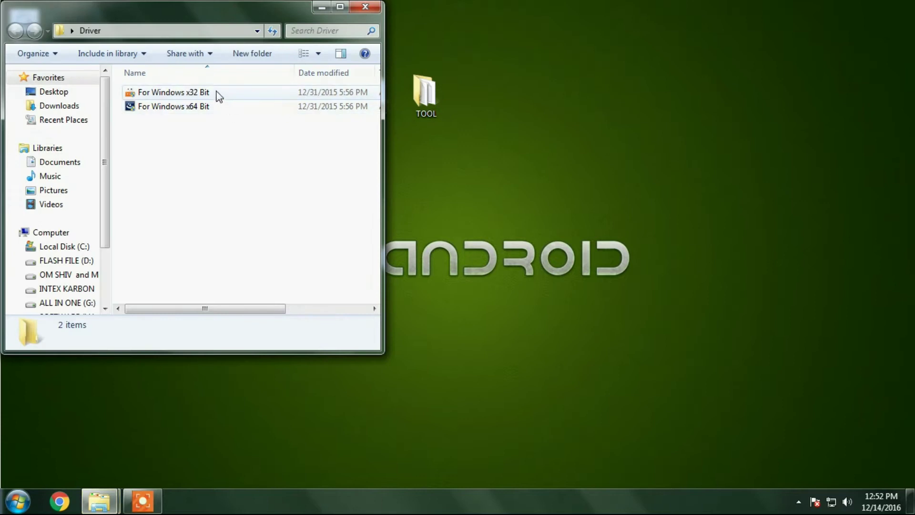
# Examine the Windows x32 and x64 driver installers in the Driver folder
pyautogui.moveTo(198, 10); pyautogui.dragTo(197, 20)
pyautogui.click(208, 100)
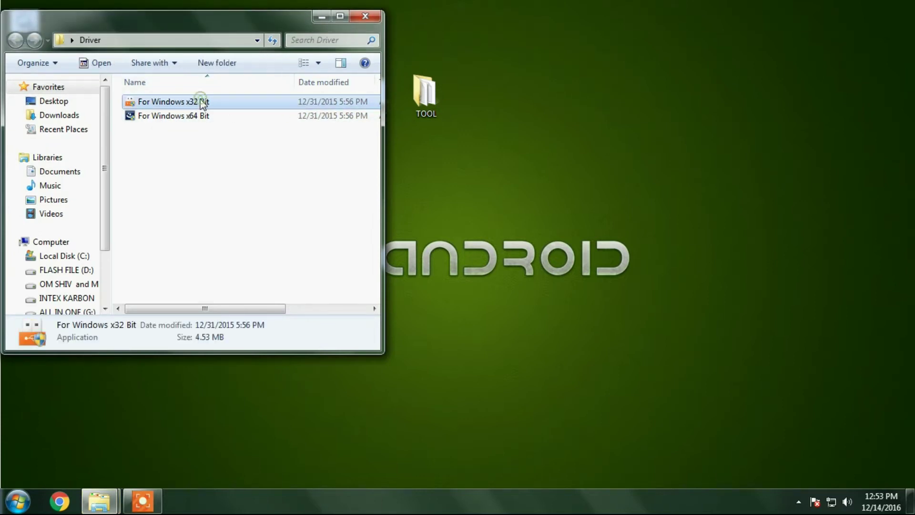
pyautogui.click(207, 117)
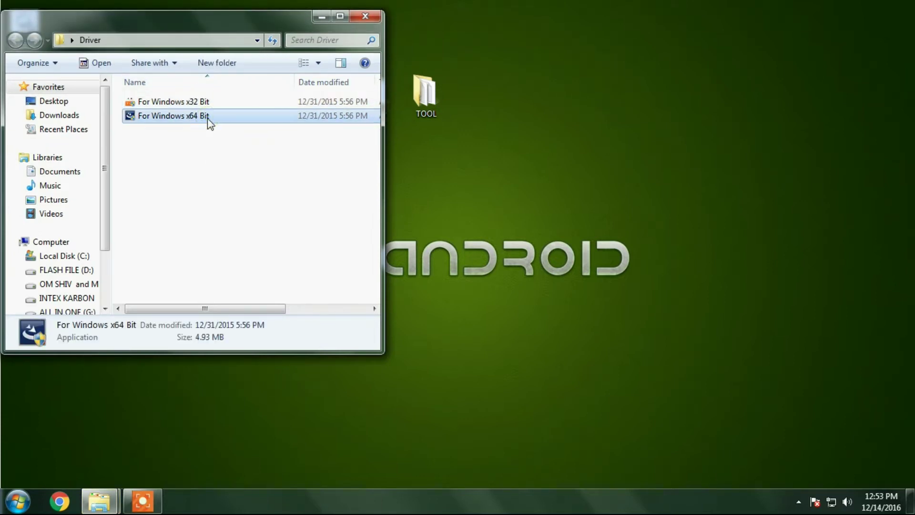
pyautogui.moveTo(249, 25); pyautogui.dragTo(445, 22)
pyautogui.click(347, 98)
pyautogui.click(377, 113)
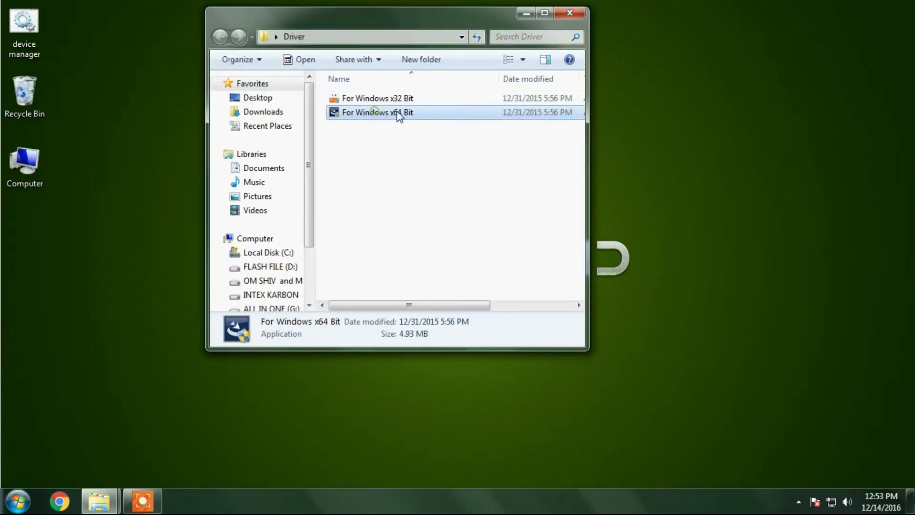
pyautogui.click(375, 99)
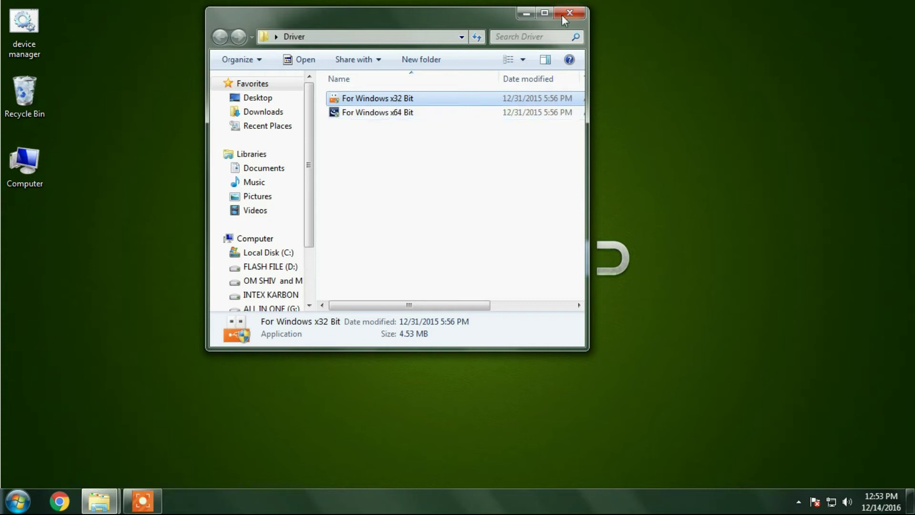
pyautogui.moveTo(476, 12); pyautogui.dragTo(588, 77)
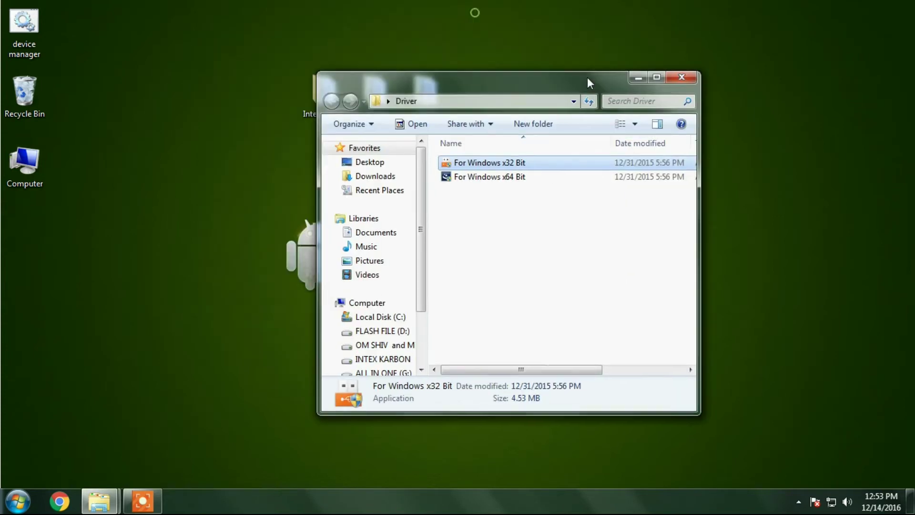
pyautogui.doubleClick(502, 165)
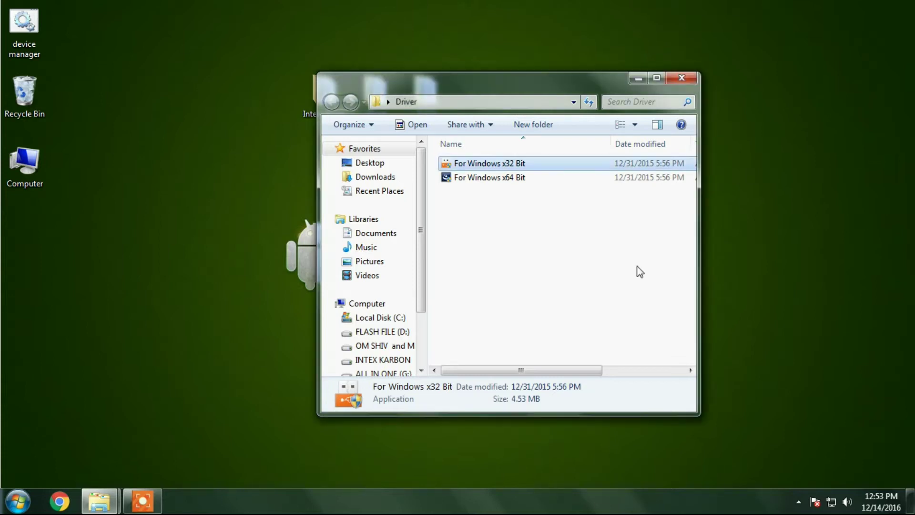
# Close the Driver folder window and move the folder's desktop icon away from the TOOL folder
pyautogui.click(684, 79)
pyautogui.moveTo(375, 93); pyautogui.dragTo(728, 95)
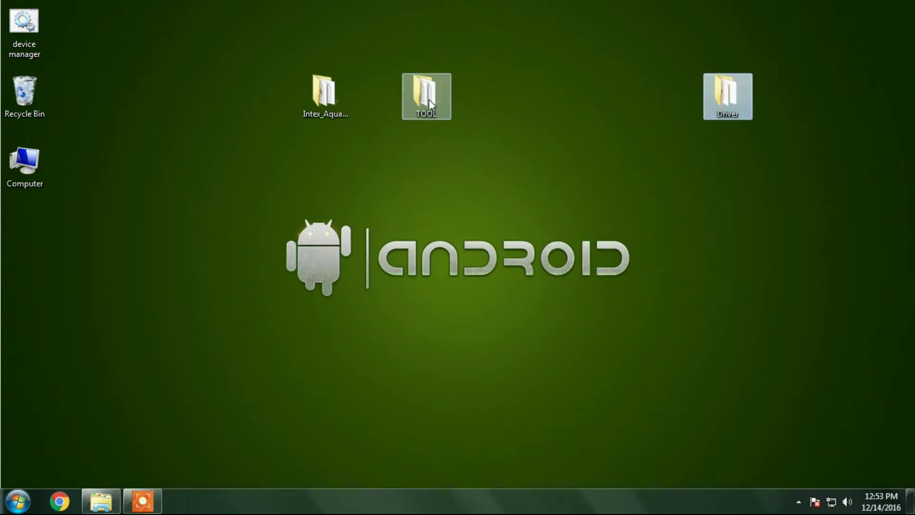
pyautogui.click(444, 110)
pyautogui.doubleClick(433, 102)
pyautogui.scroll(-2, 517, 292)
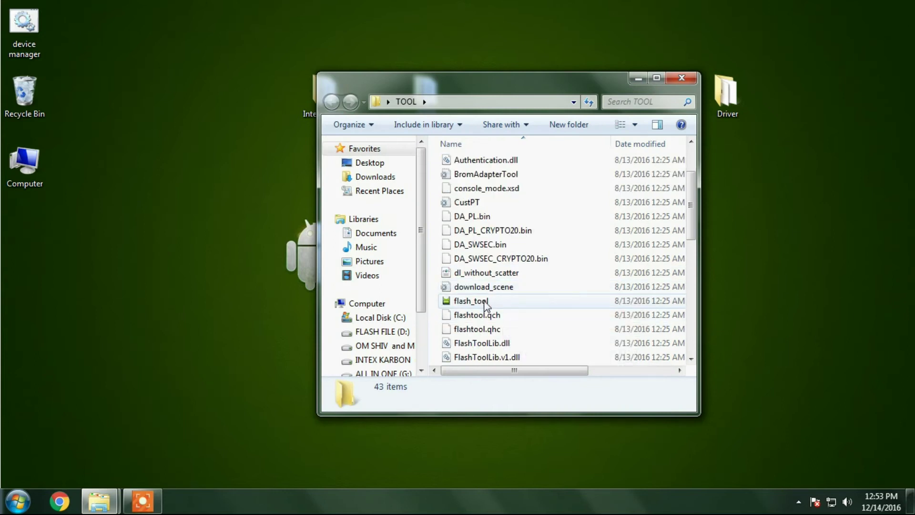
pyautogui.doubleClick(461, 301)
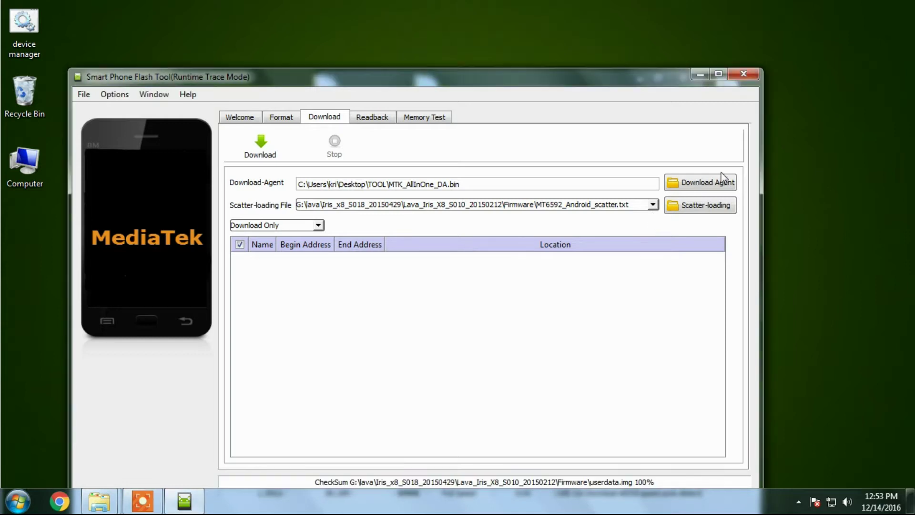
pyautogui.click(754, 73)
pyautogui.click(697, 77)
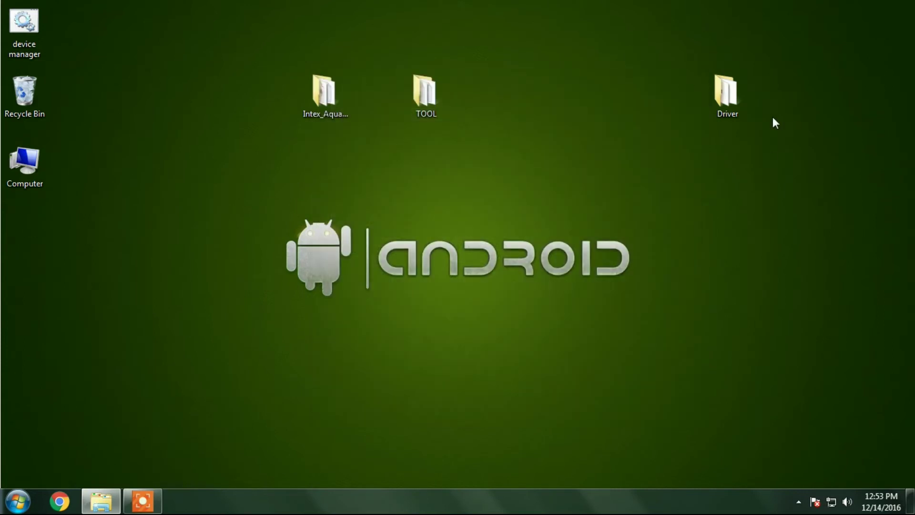
# Launch flash_tool from the TOOL folder on the desktop
pyautogui.doubleClick(435, 98)
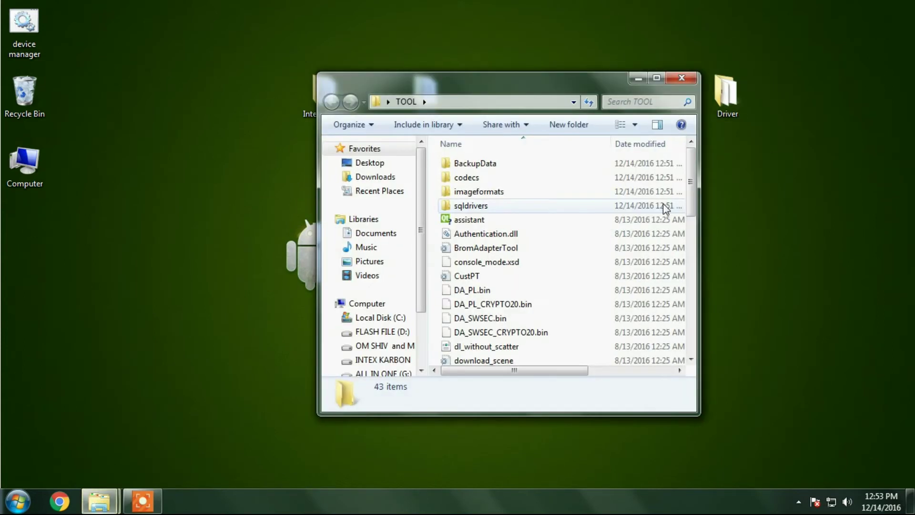
pyautogui.scroll(-3, 533, 298)
pyautogui.click(475, 260)
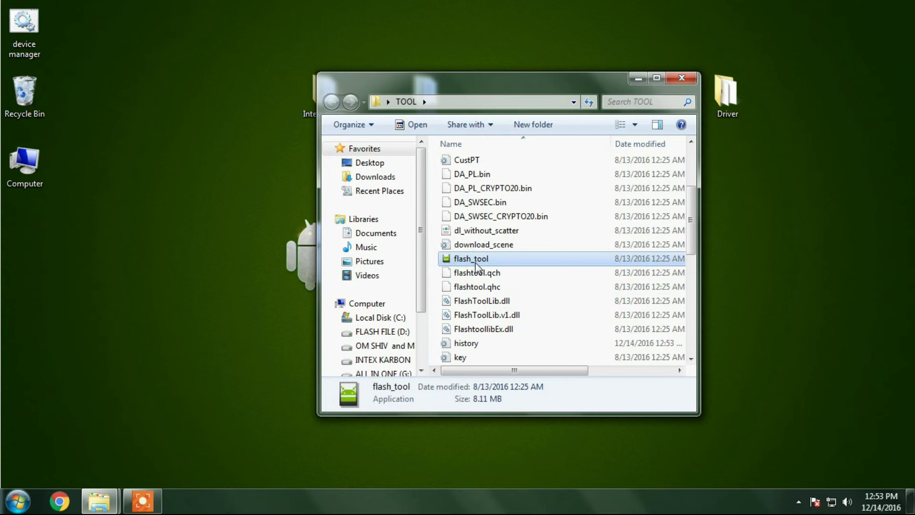
pyautogui.doubleClick(476, 260)
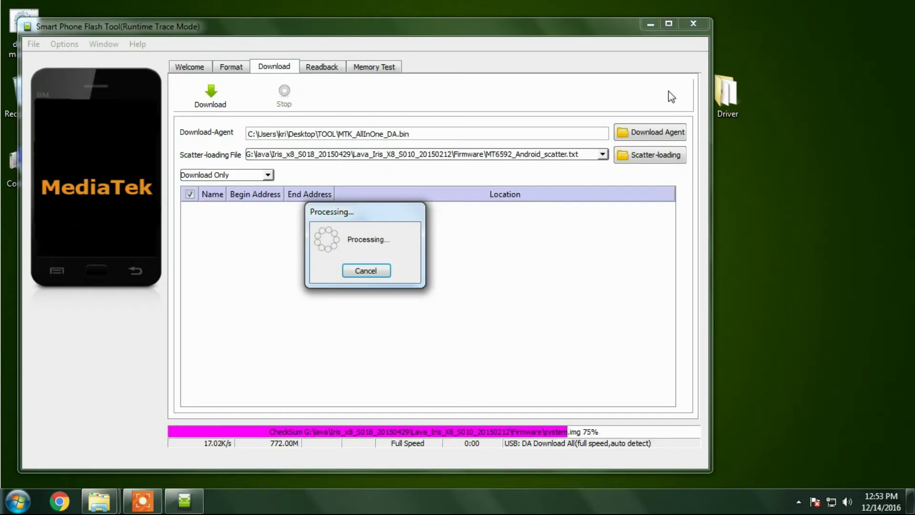
# Close the TOOL folder window and reposition the flash tool window so it is fully visible
pyautogui.moveTo(612, 33); pyautogui.dragTo(513, 106)
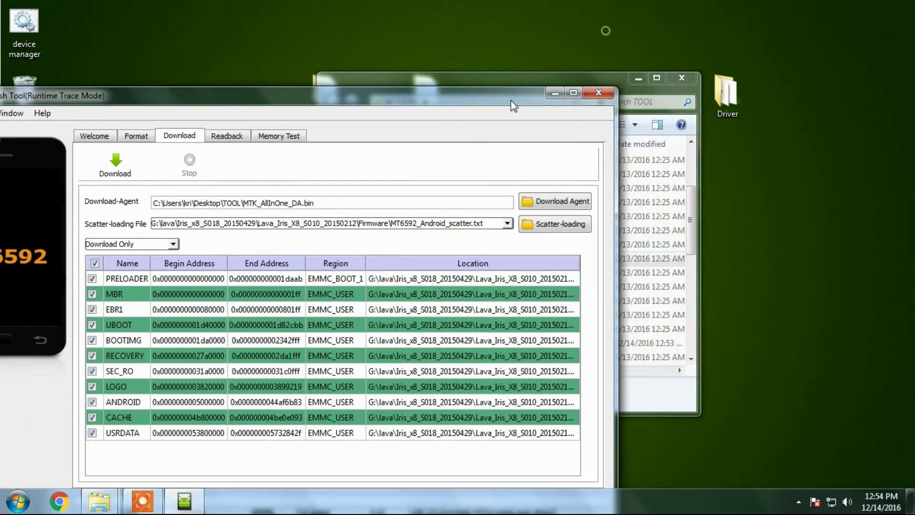
pyautogui.click(608, 77)
pyautogui.click(682, 78)
pyautogui.moveTo(401, 99); pyautogui.dragTo(581, 33)
# Load MT6735_Android_scatter from the desktop folder Intex_Aqua_S7_V07_Indian_SER.2016.09.09 as the scatter-loading file
pyautogui.click(730, 159)
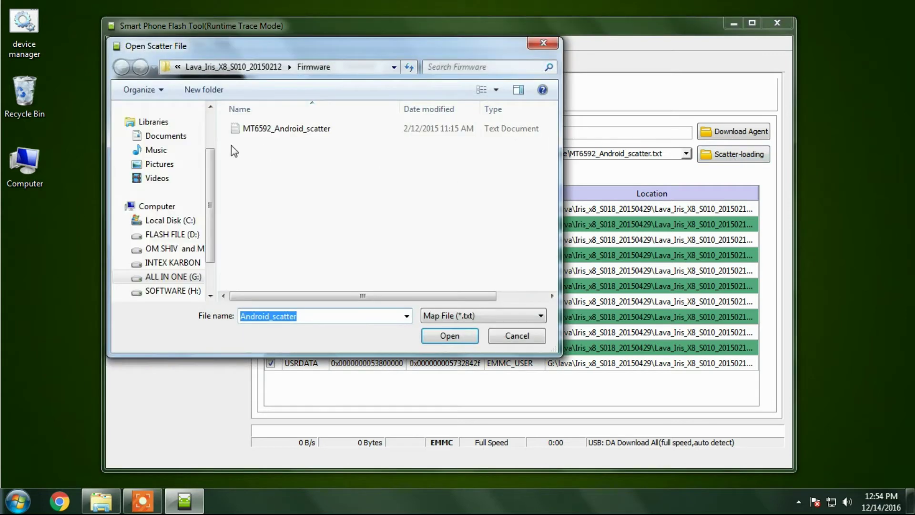
pyautogui.scroll(2, 211, 124)
pyautogui.click(160, 128)
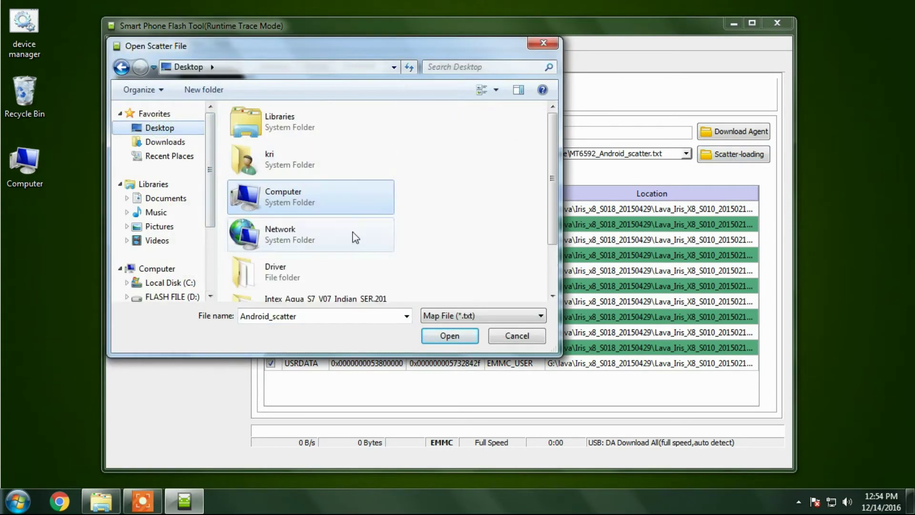
pyautogui.scroll(-2, 430, 252)
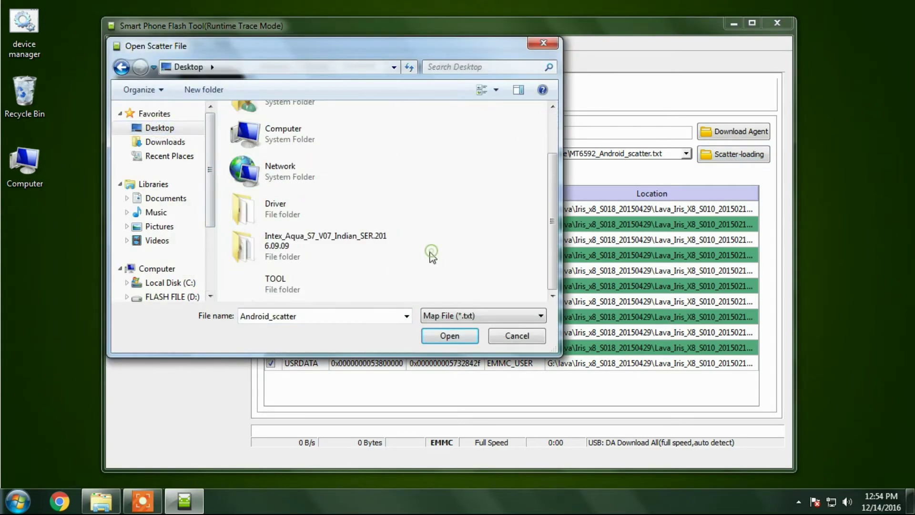
pyautogui.click(351, 244)
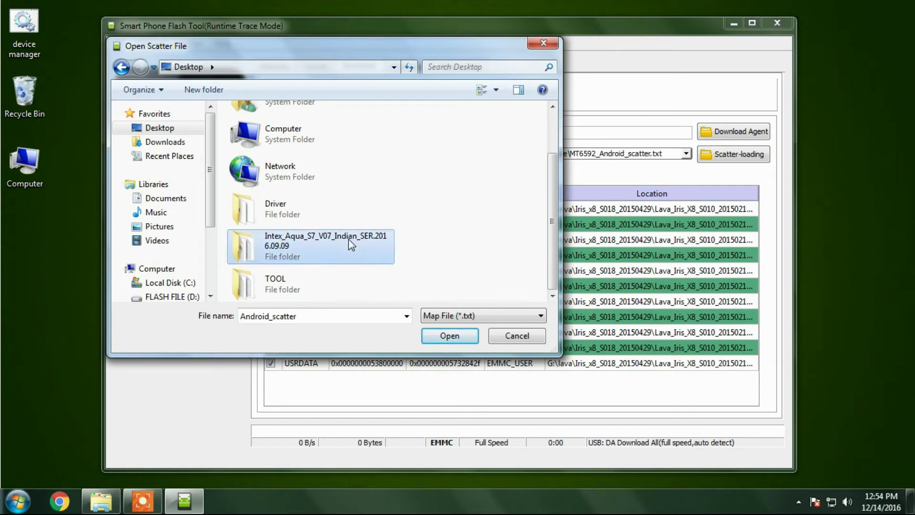
pyautogui.doubleClick(348, 239)
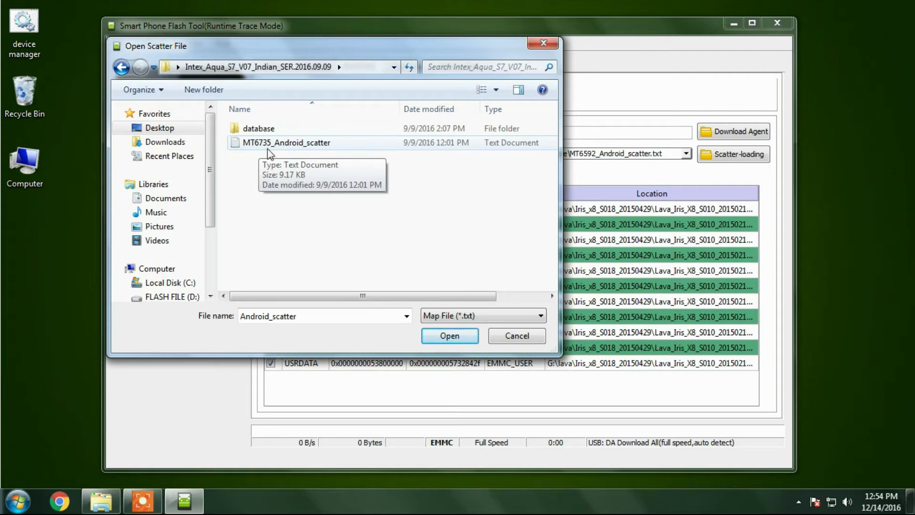
pyautogui.doubleClick(308, 143)
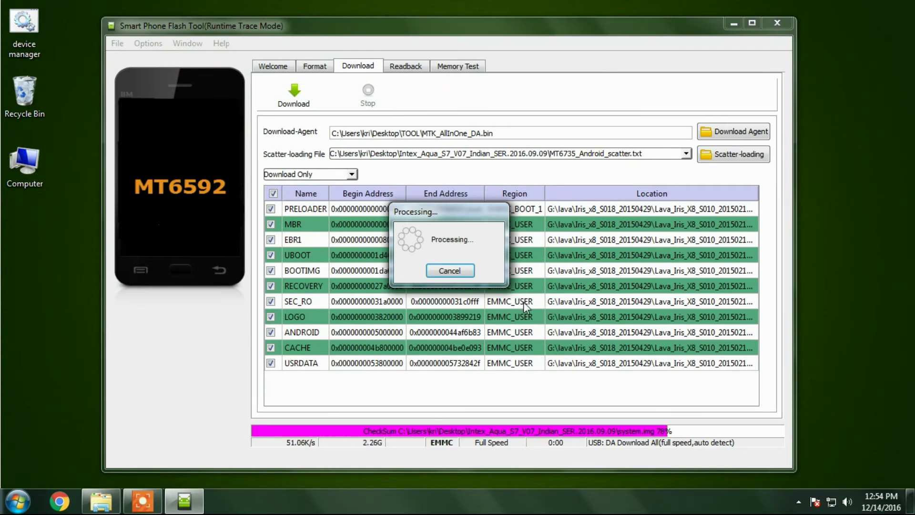
pyautogui.rightClick(868, 230)
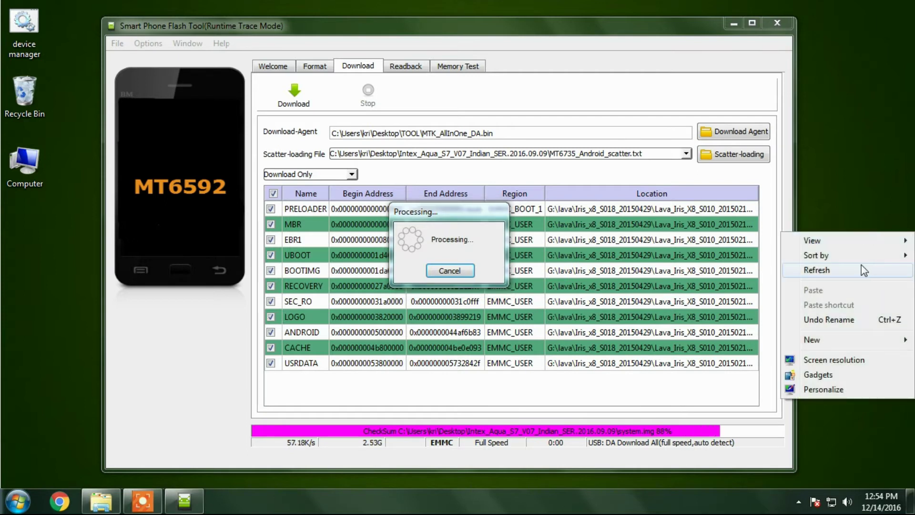
pyautogui.click(803, 269)
pyautogui.rightClick(871, 245)
pyautogui.click(859, 288)
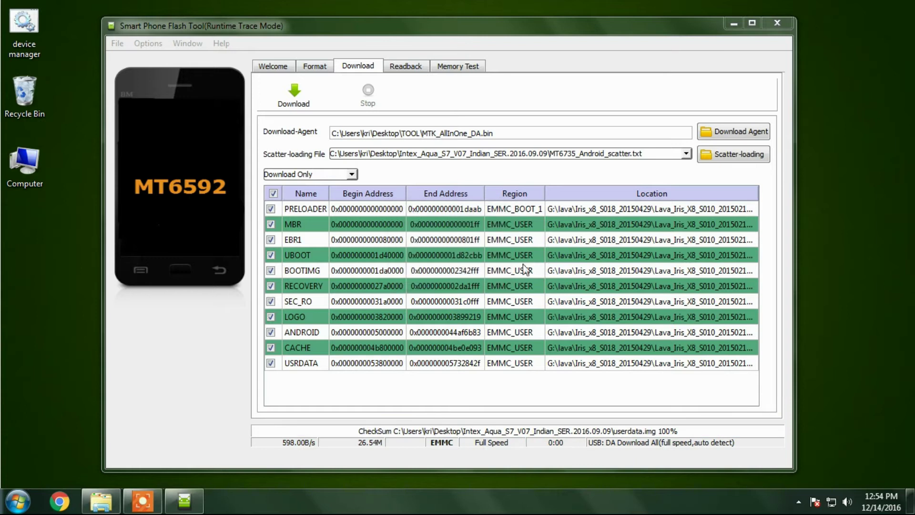
# Set the download mode to Firmware Upgrade and start the firmware download
pyautogui.click(334, 176)
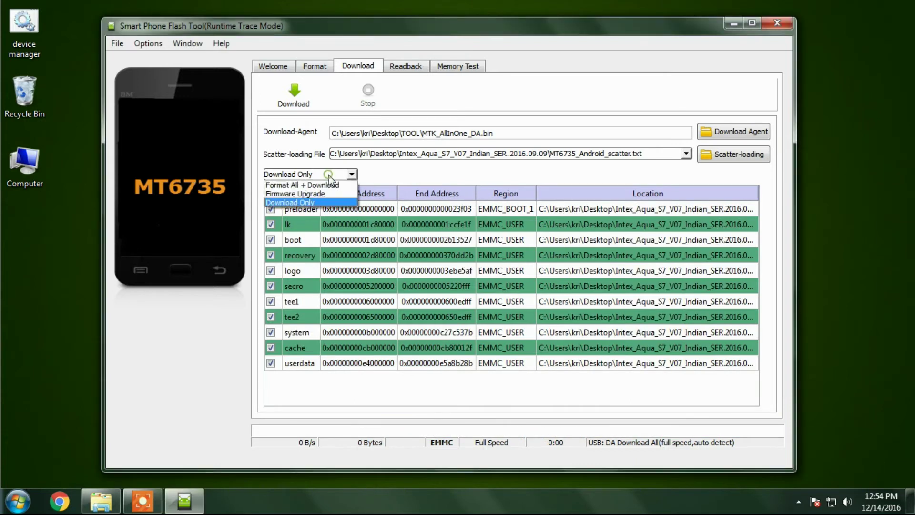
pyautogui.click(316, 194)
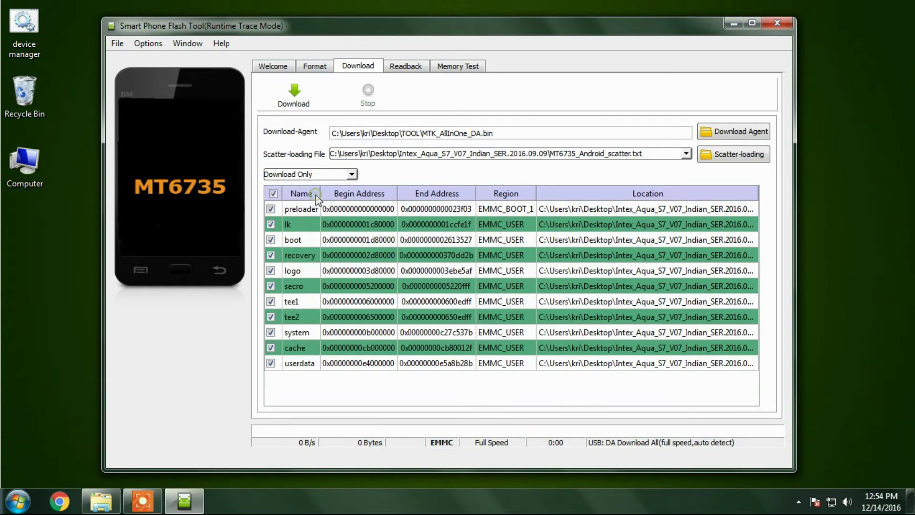
pyautogui.click(310, 178)
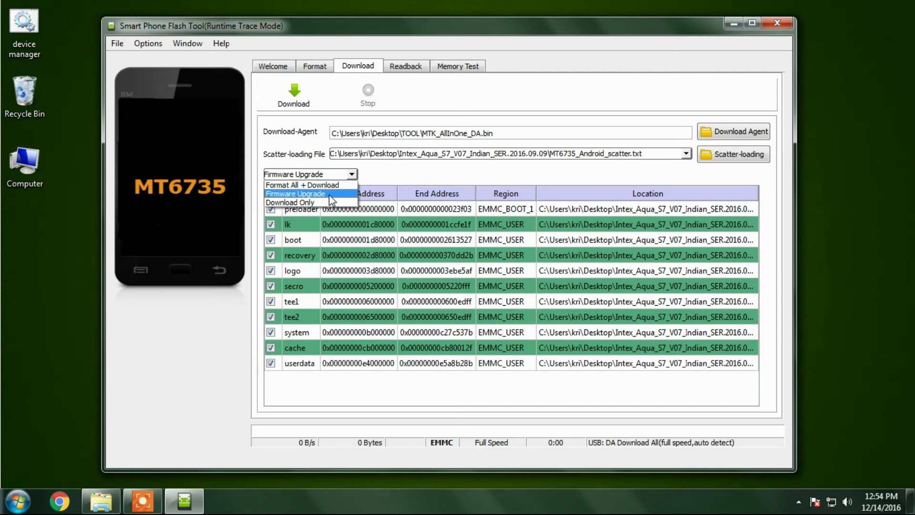
pyautogui.click(329, 195)
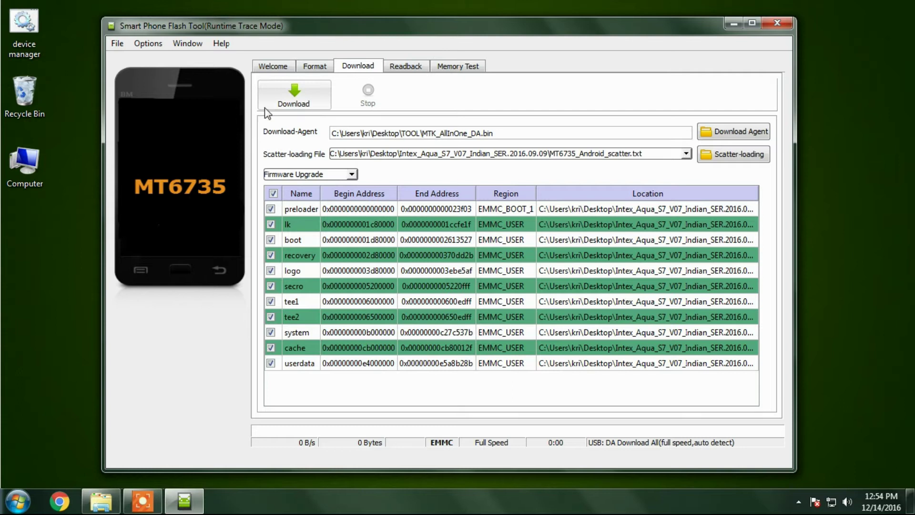
pyautogui.click(284, 101)
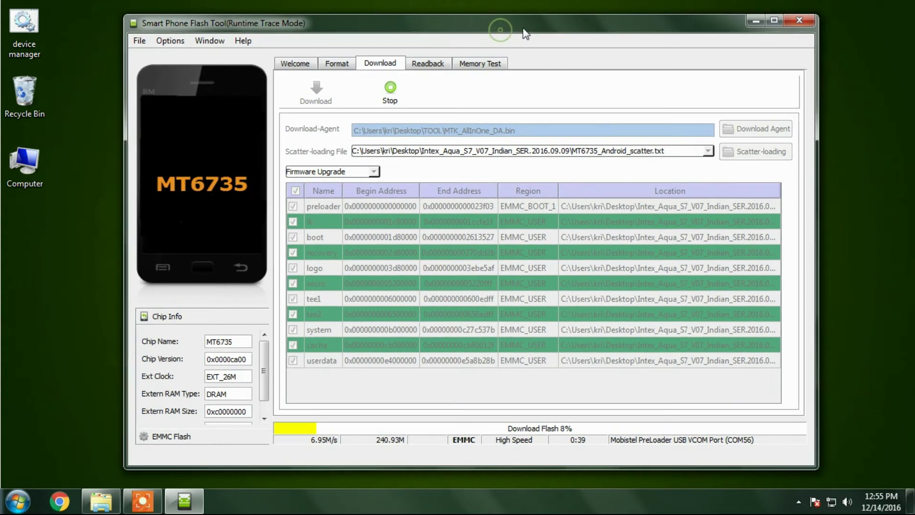
pyautogui.moveTo(501, 31); pyautogui.dragTo(523, 29)
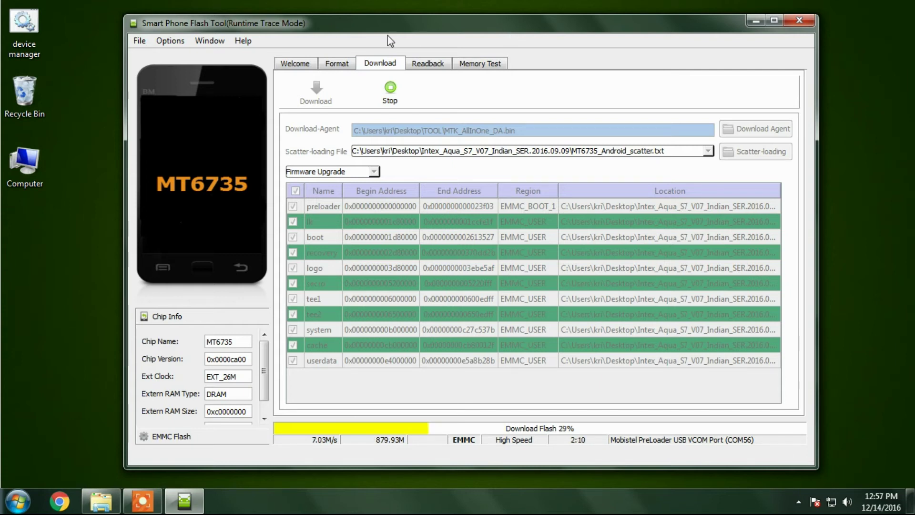
pyautogui.rightClick(67, 206)
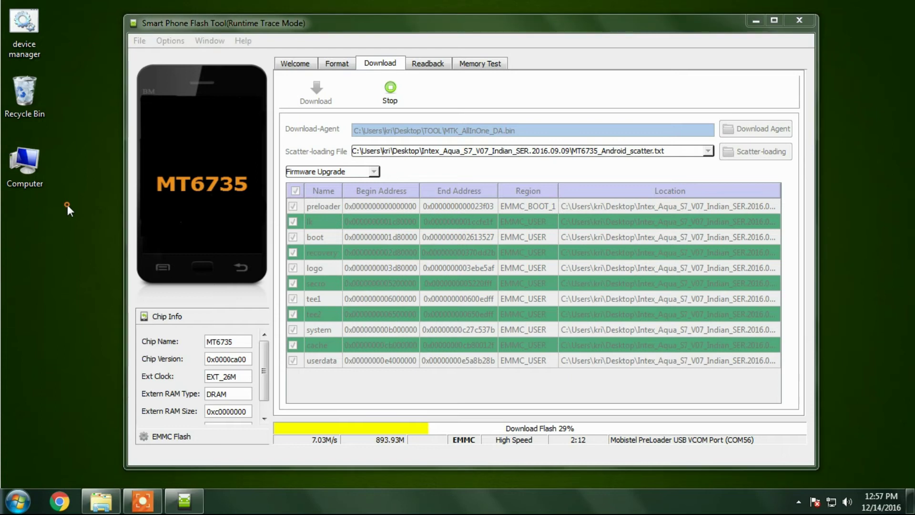
pyautogui.click(79, 241)
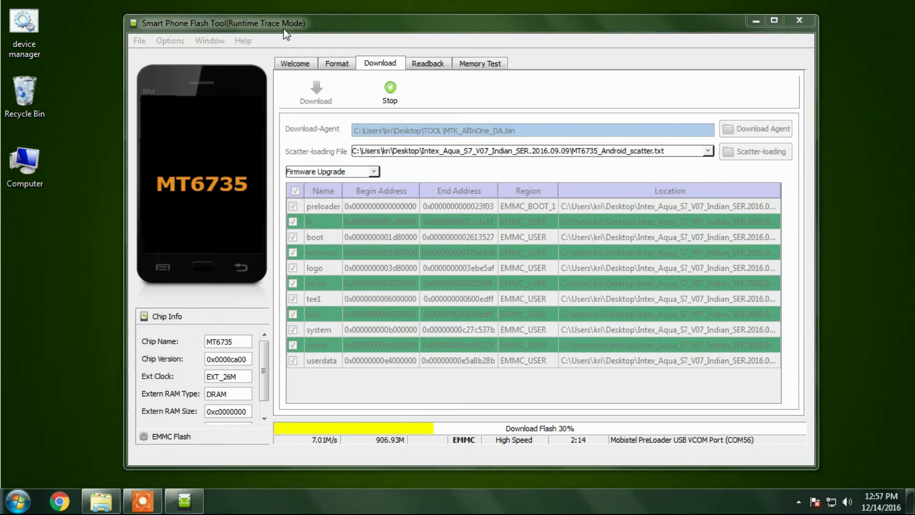
pyautogui.moveTo(313, 28); pyautogui.dragTo(319, 20)
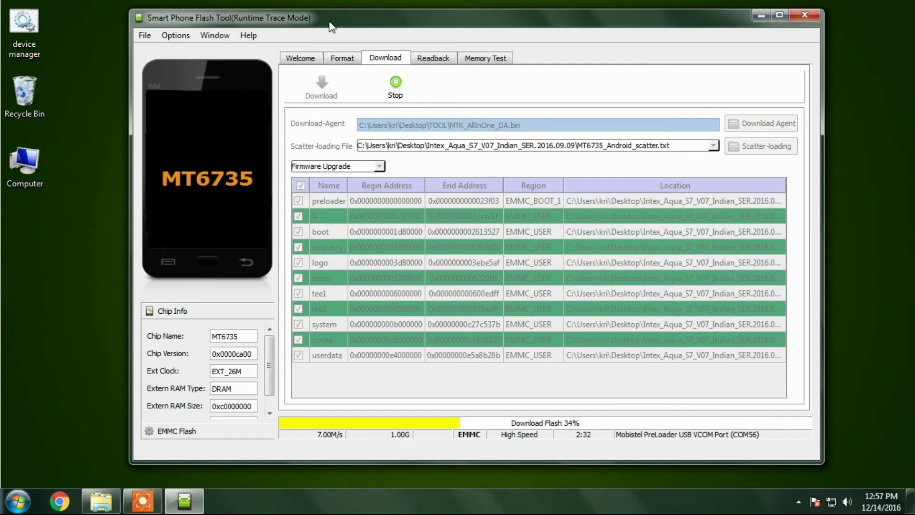
pyautogui.moveTo(350, 15); pyautogui.dragTo(339, 13)
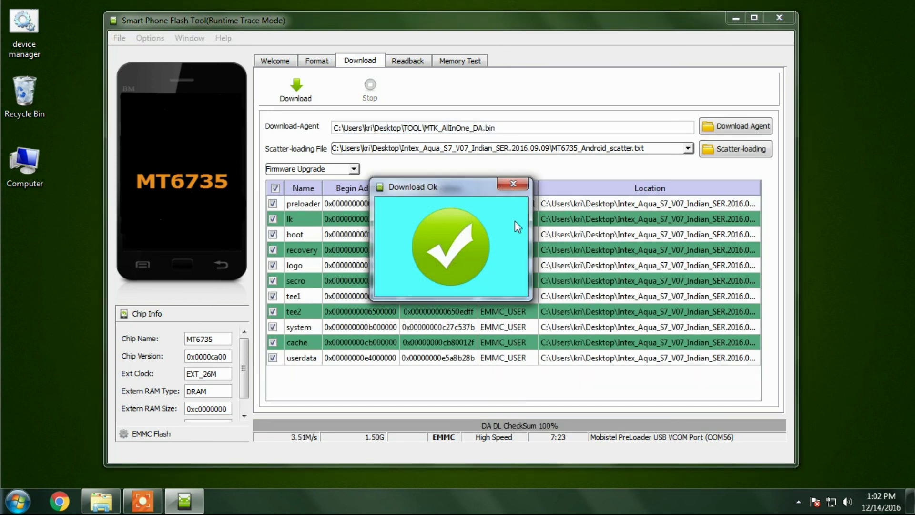
# Dismiss the Download Ok dialog
pyautogui.moveTo(472, 179); pyautogui.dragTo(526, 193)
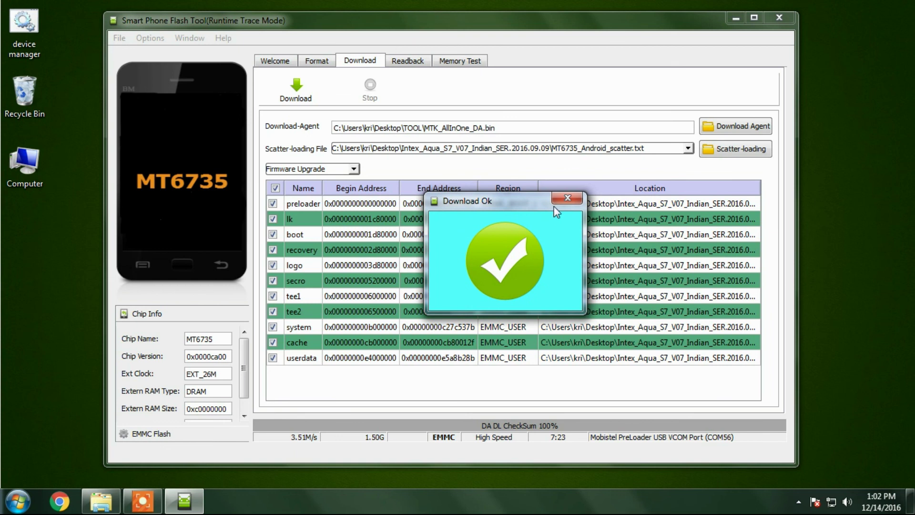
pyautogui.click(567, 197)
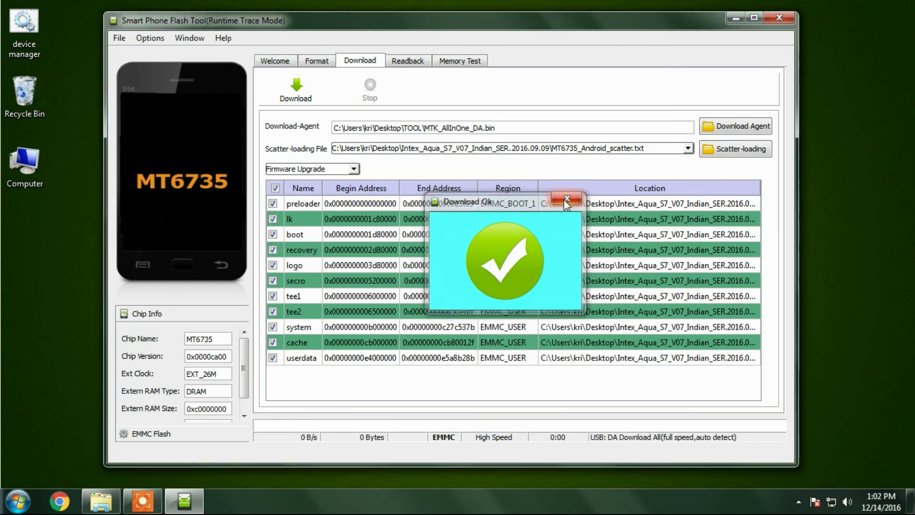
pyautogui.moveTo(689, 28); pyautogui.dragTo(669, 31)
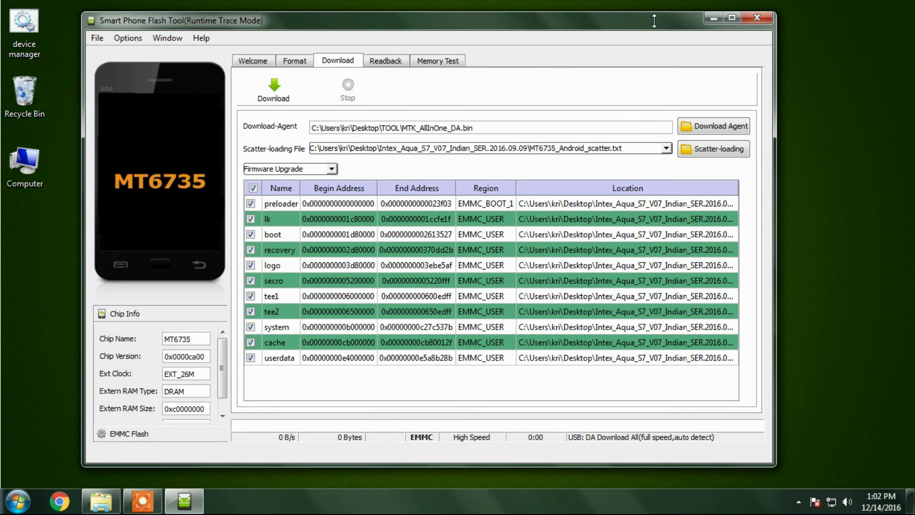
pyautogui.moveTo(679, 29)
pyautogui.mouseDown()
pyautogui.moveTo(658, 26)
pyautogui.moveTo(673, 13)
pyautogui.mouseUp()
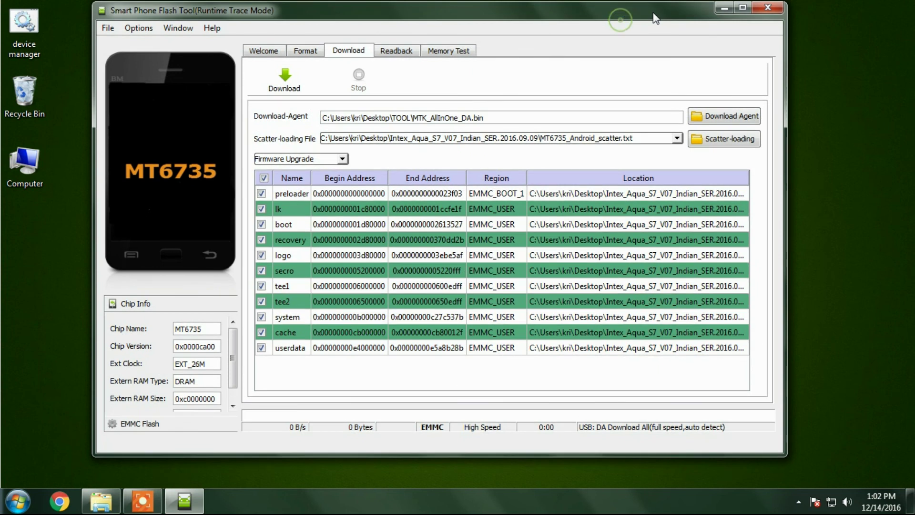
pyautogui.press('Down')
pyautogui.press('Down')
pyautogui.press('Down')
pyautogui.press('Down')
pyautogui.press('Down')
pyautogui.press('Down')
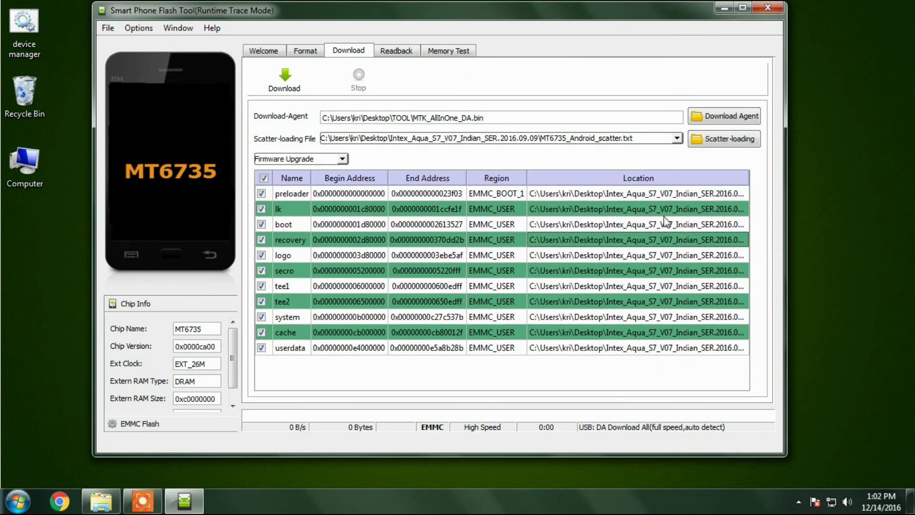